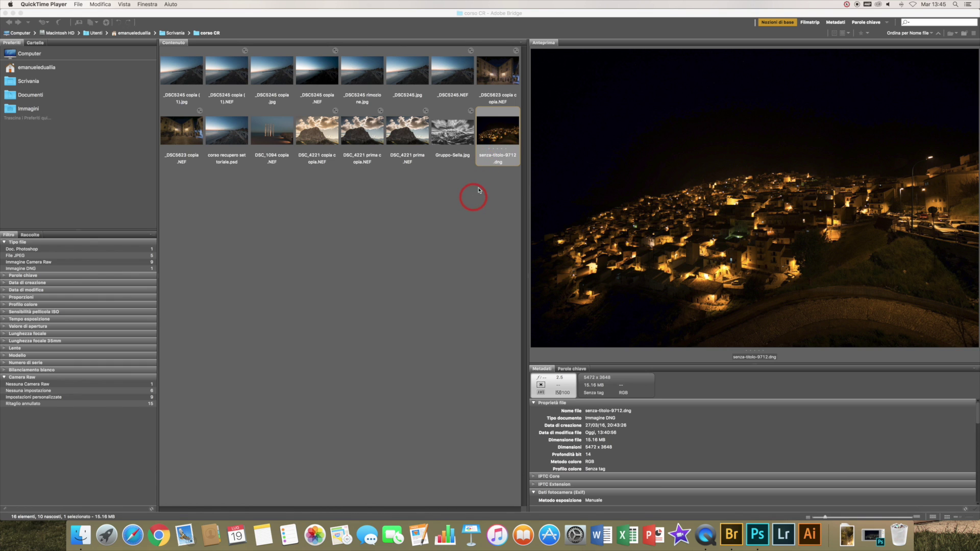
- Select the night-town photo senza-titolo-9712.dng in Bridge's Content panel
left_click(495, 142)
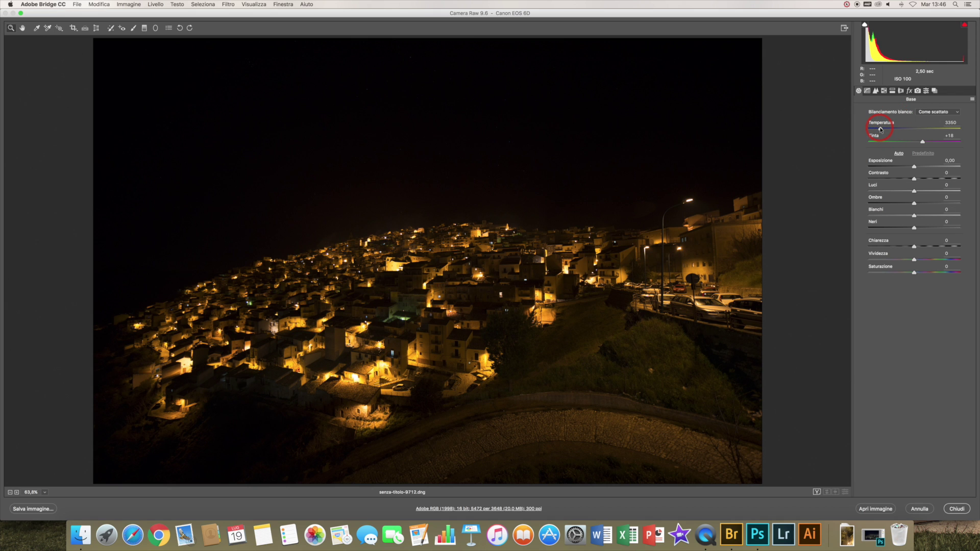
- Try a warmer Temperatura and an exact 2000, then return it to 3350
mouse_move(880, 129)
left_mouse_down()
mouse_move(895, 129)
mouse_move(863, 132)
left_mouse_up()
type("2000")
key("Return")
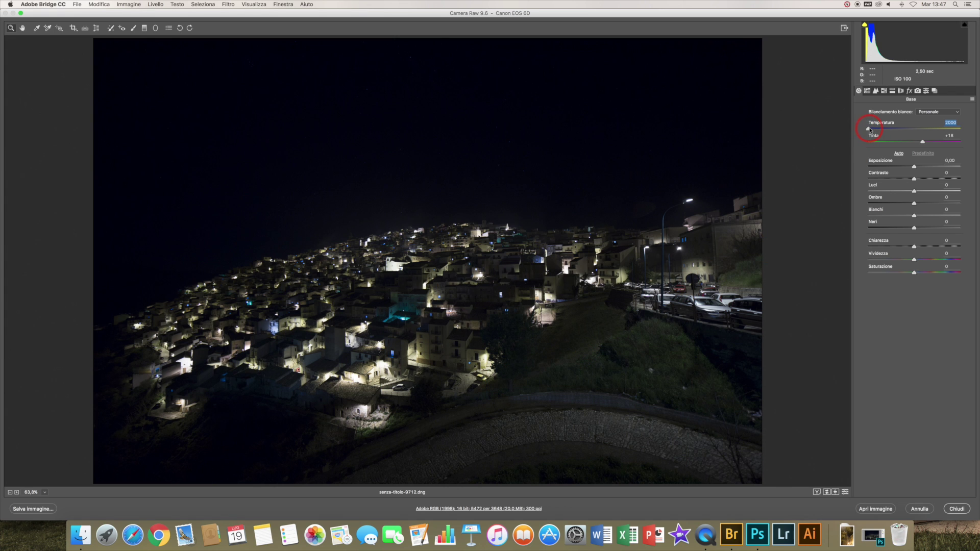
left_click_drag(869, 130, 881, 130)
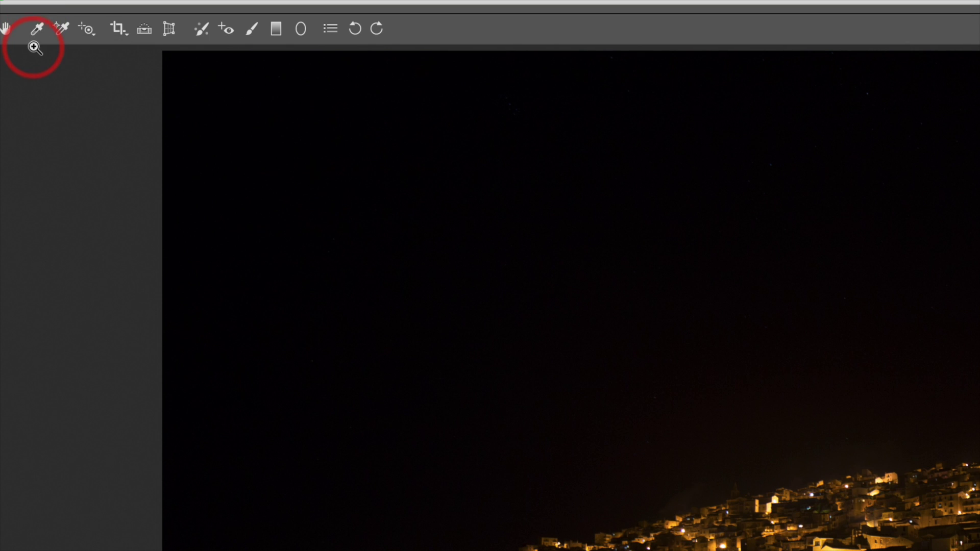
- Sample a neutral town spot with the White Balance tool for Temperatura 2000, Tinta +21
left_click(35, 27)
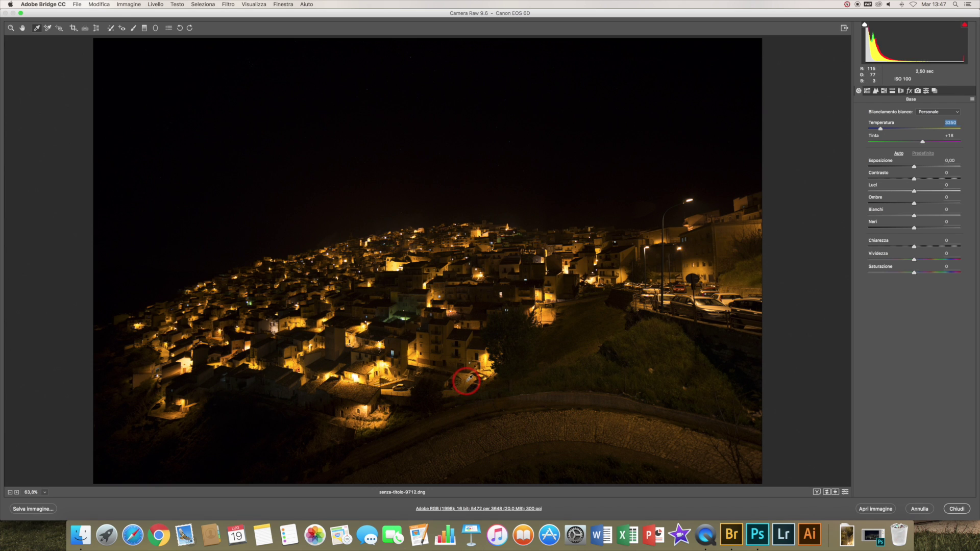
left_click(466, 380)
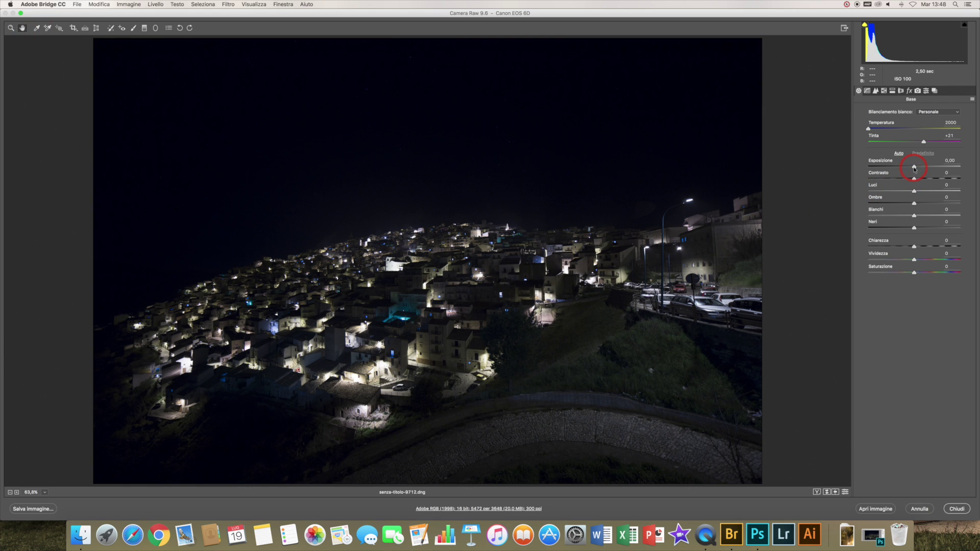
- Brighten exposure to +0,30, pull highlights to -33 with clipping preview, and lift shadows to +88
left_click_drag(914, 167, 916, 168)
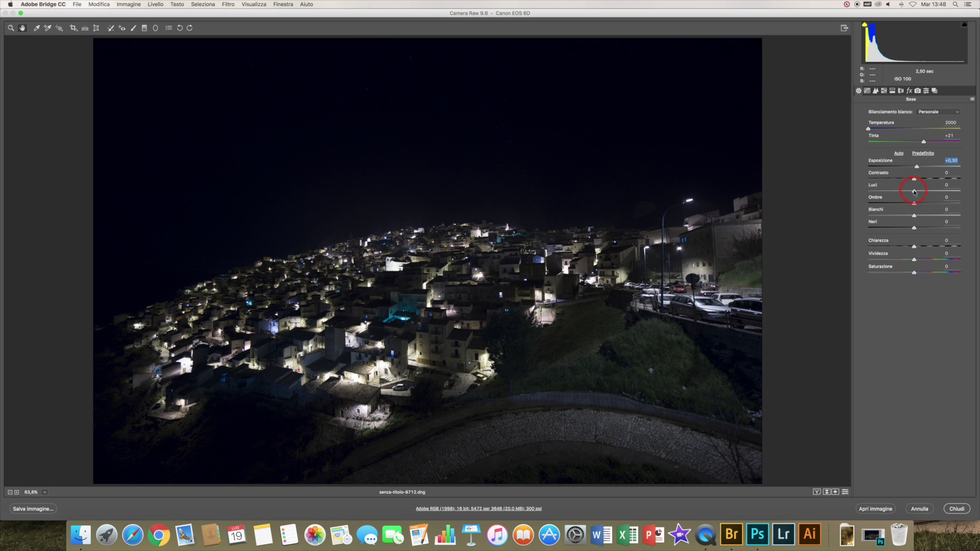
left_click(914, 191, "alt")
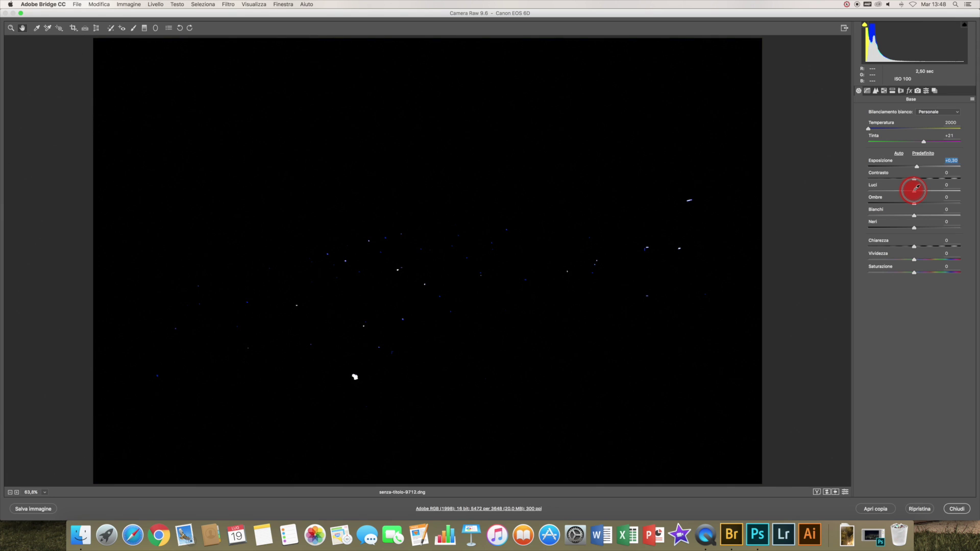
left_click_drag(916, 187, 899, 191)
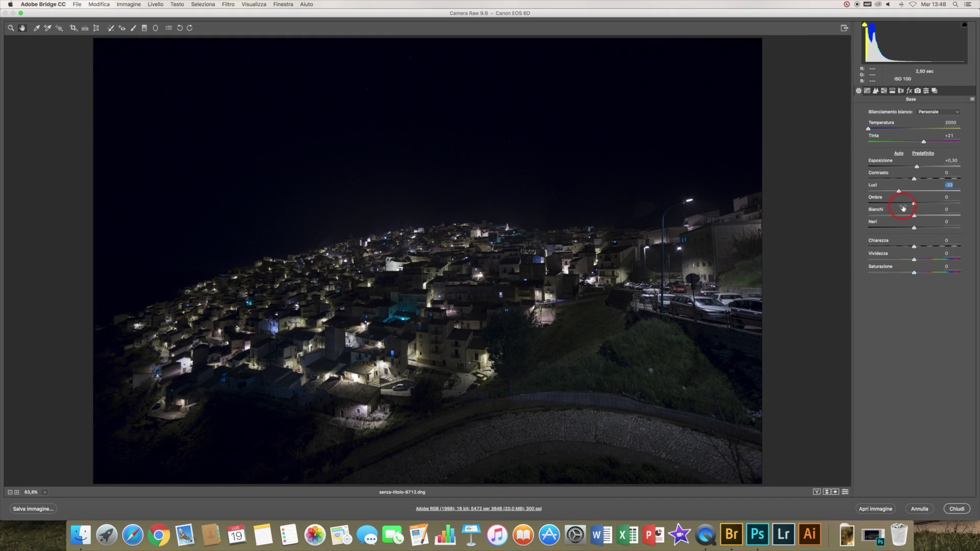
left_click_drag(915, 203, 922, 202)
left_click_drag(923, 202, 955, 203)
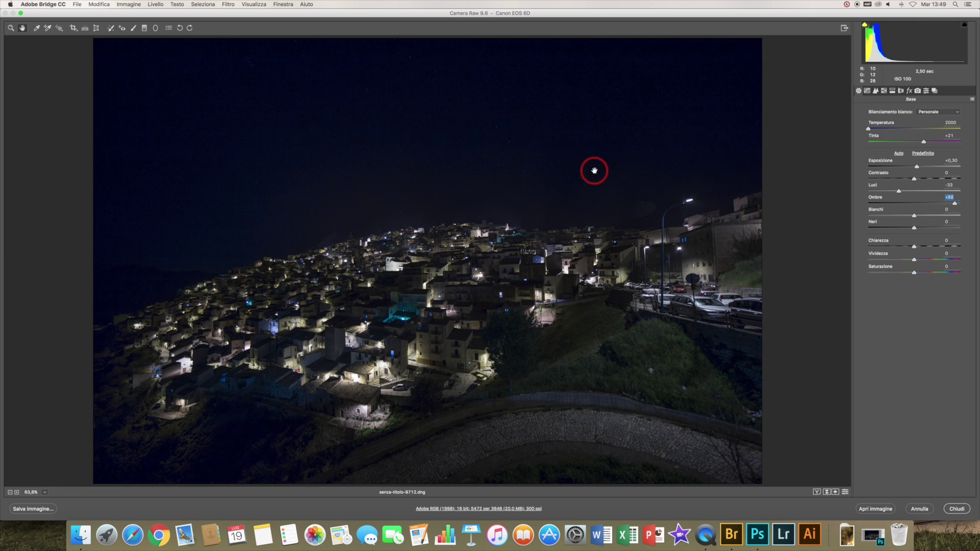
- Ease Ombre back to +22 and darken Bianchi to -27 while previewing clipping
left_click_drag(956, 205, 925, 205)
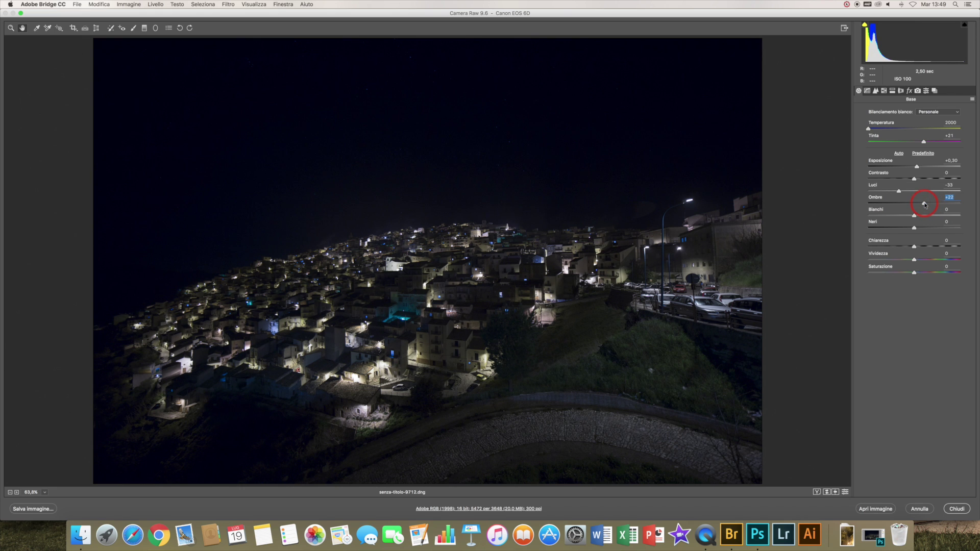
left_click(915, 217)
key("alt")
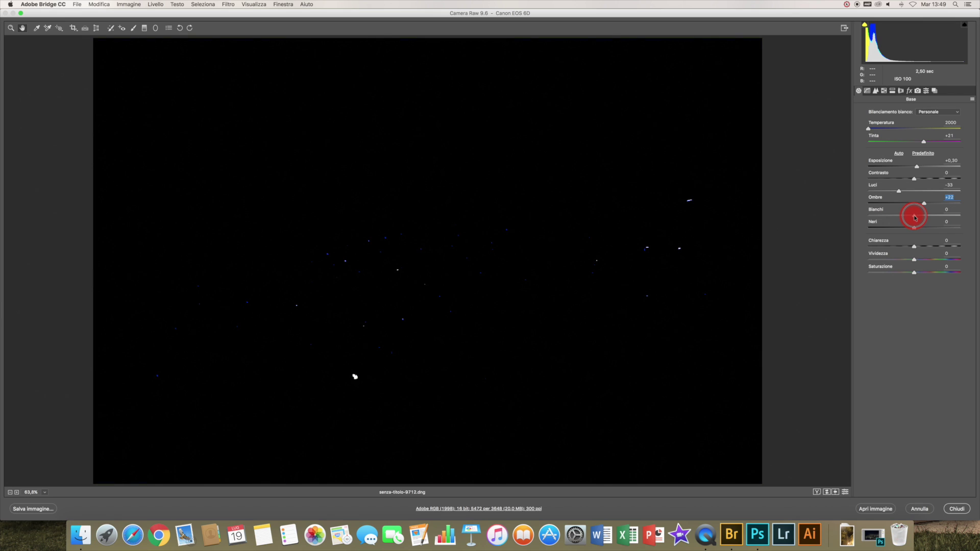
left_click_drag(914, 217, 900, 218)
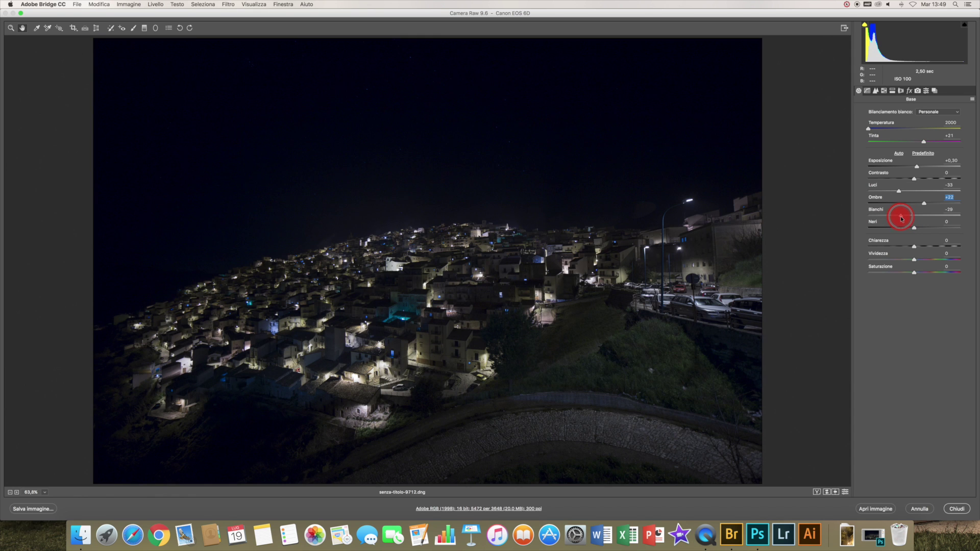
left_click_drag(900, 219, 903, 218)
left_click_drag(902, 219, 902, 219)
- Raise Neri to +24 with clipping preview and add slight Chiarezza
left_click(914, 230, "alt")
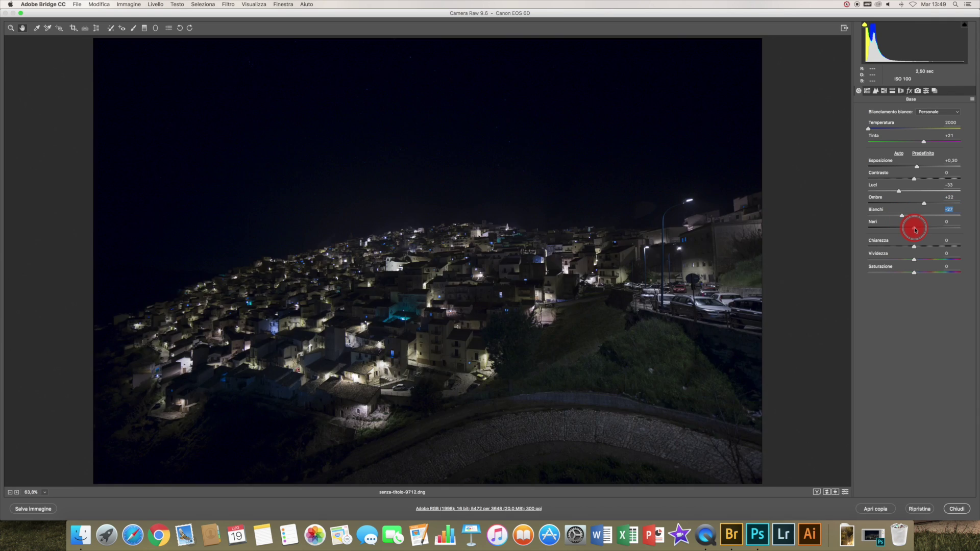
left_click(914, 229, "alt")
left_click_drag(915, 230, 925, 227)
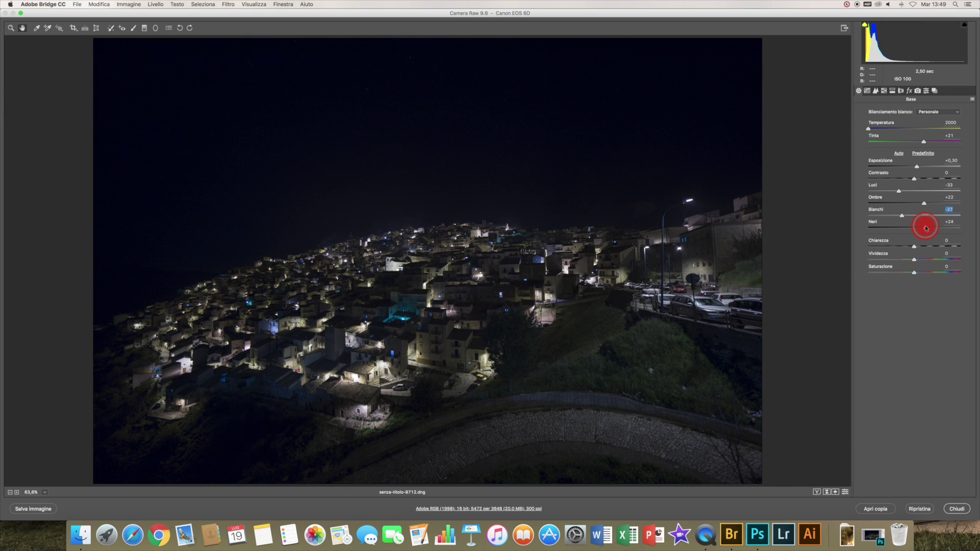
left_click_drag(926, 228, 926, 228)
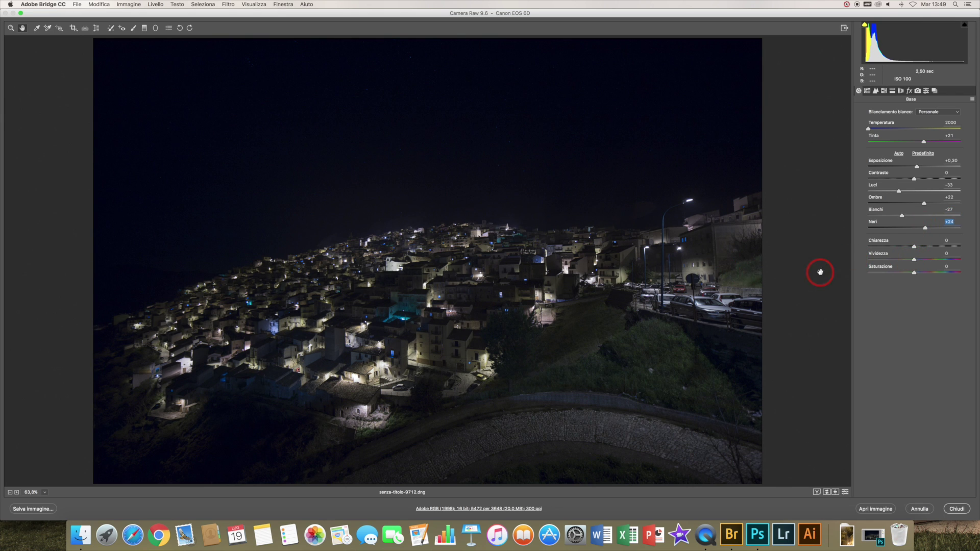
left_click_drag(915, 248, 922, 249)
left_click_drag(921, 248, 920, 249)
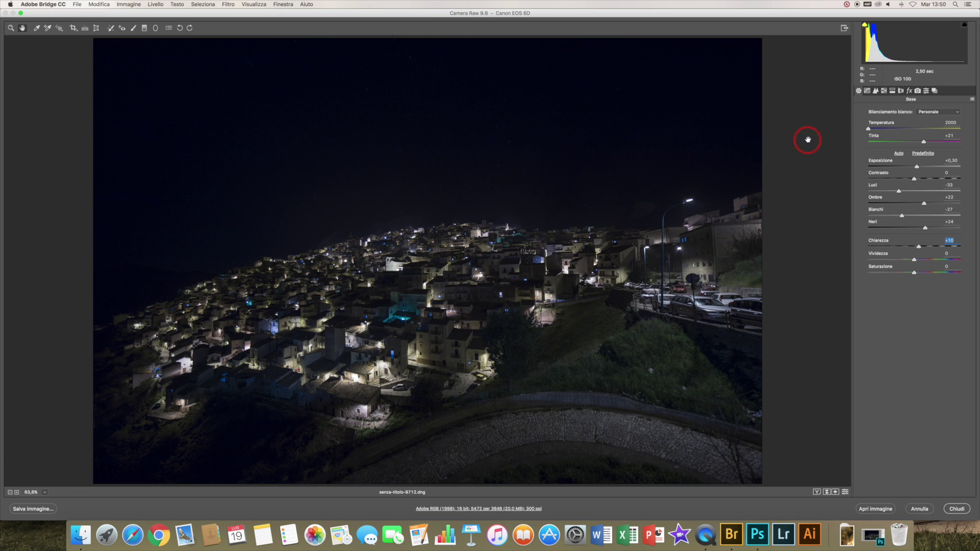
left_click(876, 93)
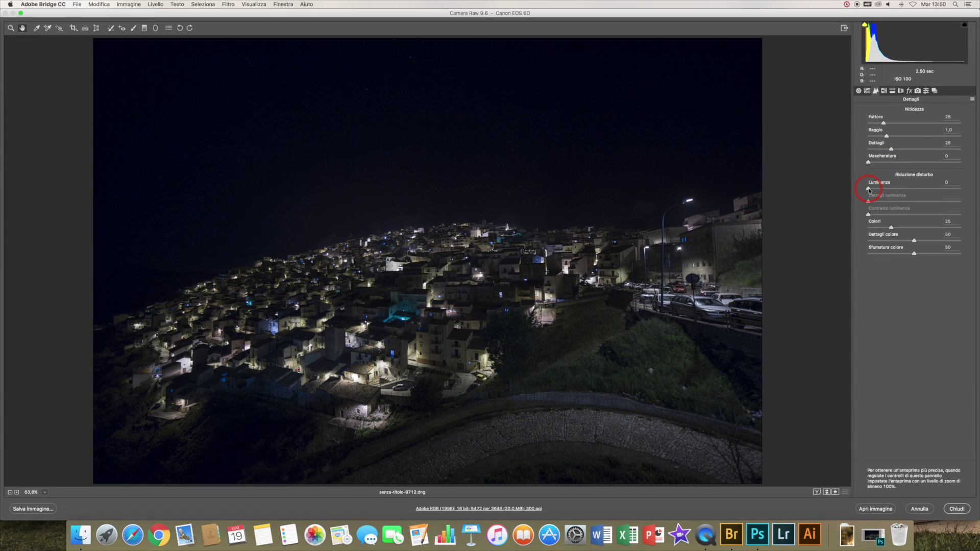
- Set luminance noise reduction to 18 and sharpening amount to 49
left_click_drag(869, 190, 885, 191)
left_click_drag(886, 191, 886, 190)
left_click(884, 124)
left_click_drag(885, 124, 900, 125)
left_click_drag(899, 125, 899, 125)
- Set sharpening Mascheratura to 58 while viewing the Alt edge-mask preview
key("alt")
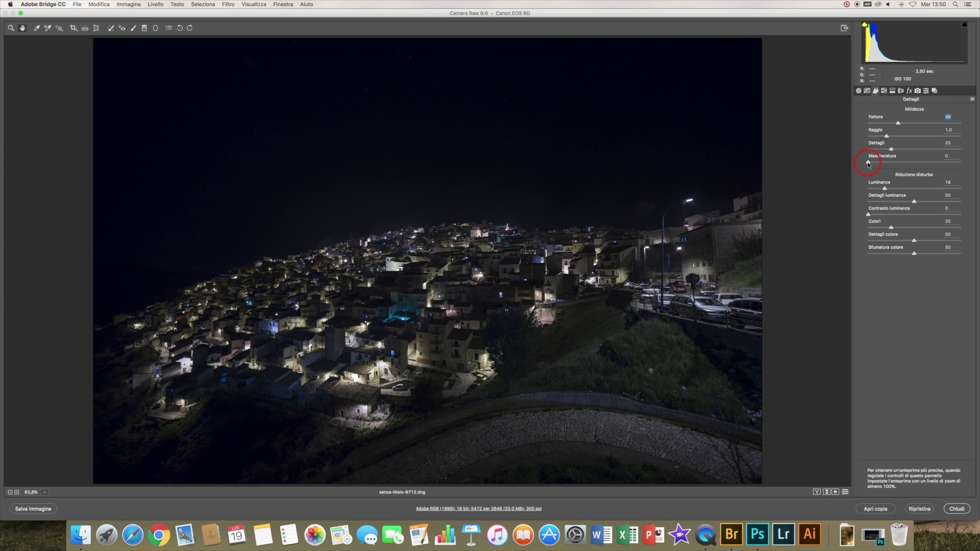
left_click_drag(868, 163, 890, 163)
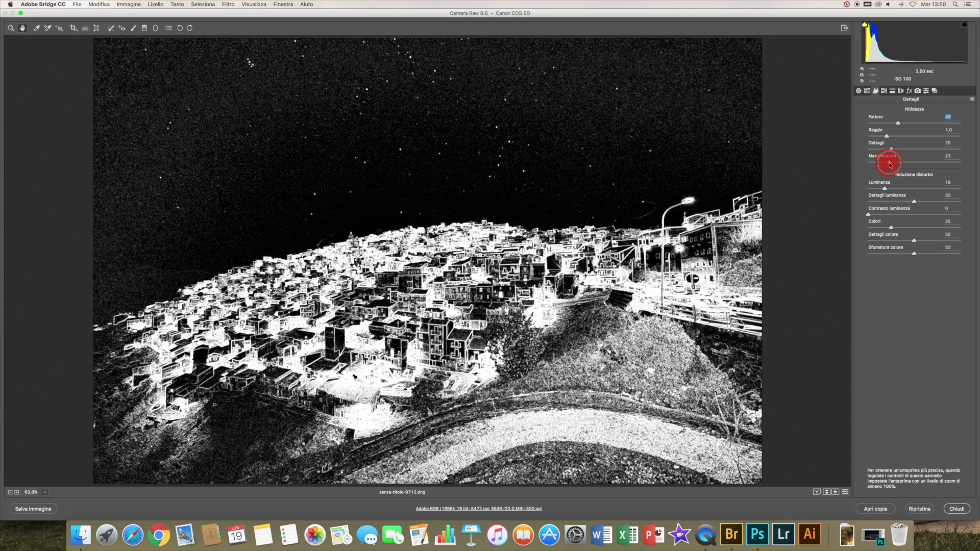
left_click_drag(890, 164, 895, 164)
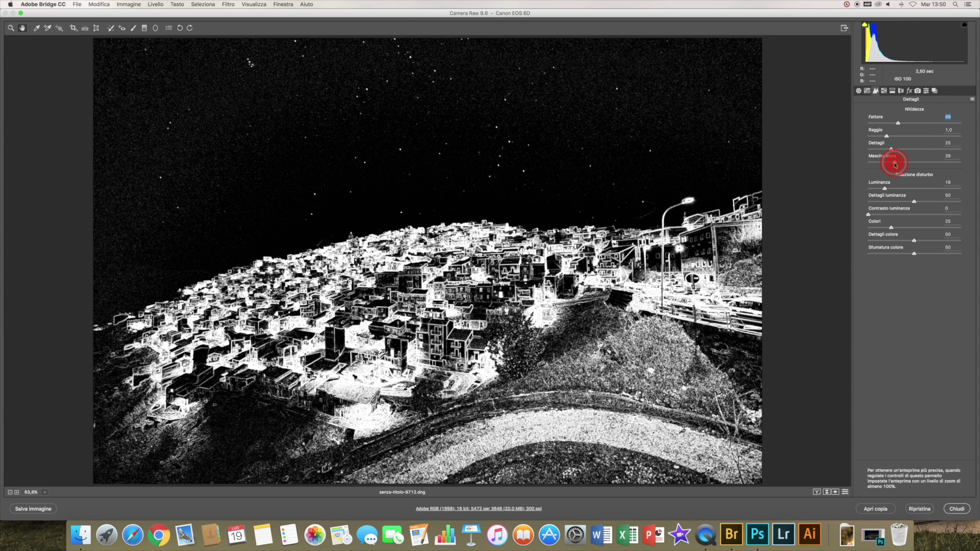
left_click_drag(895, 165, 955, 163)
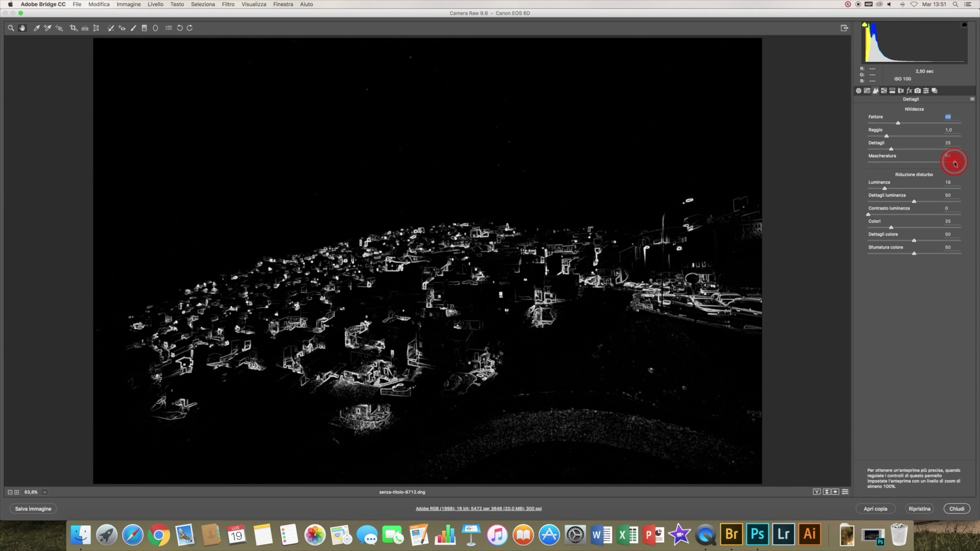
left_click_drag(956, 163, 932, 165)
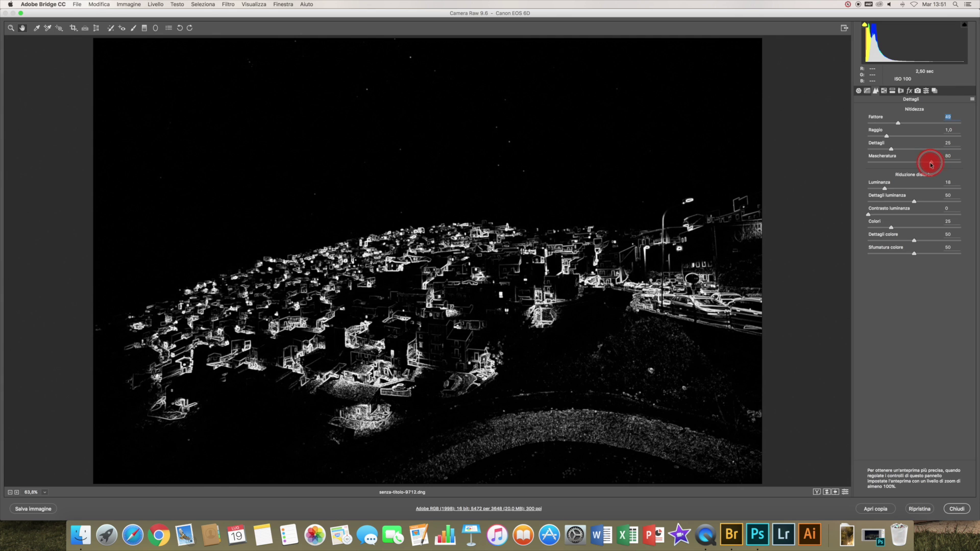
left_click_drag(931, 164, 924, 166)
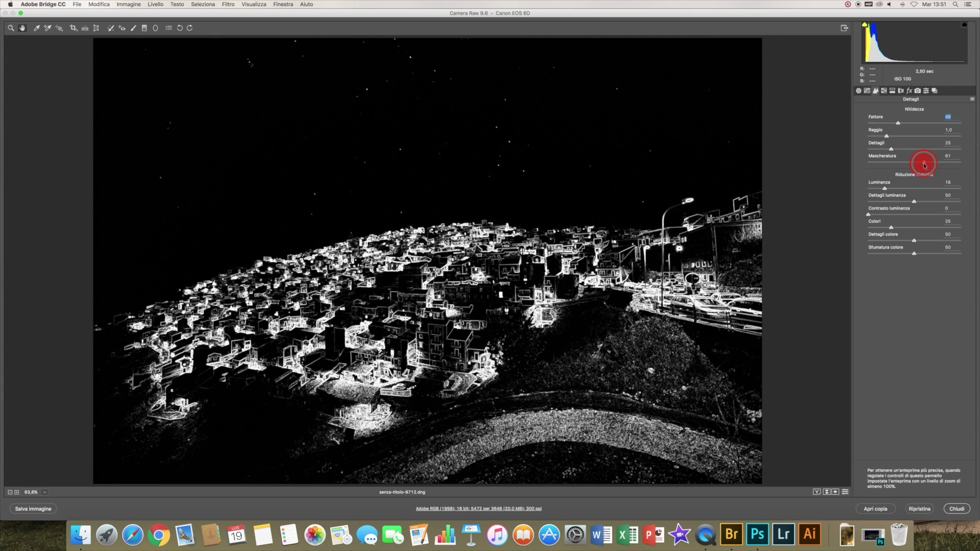
left_click_drag(924, 165, 923, 166)
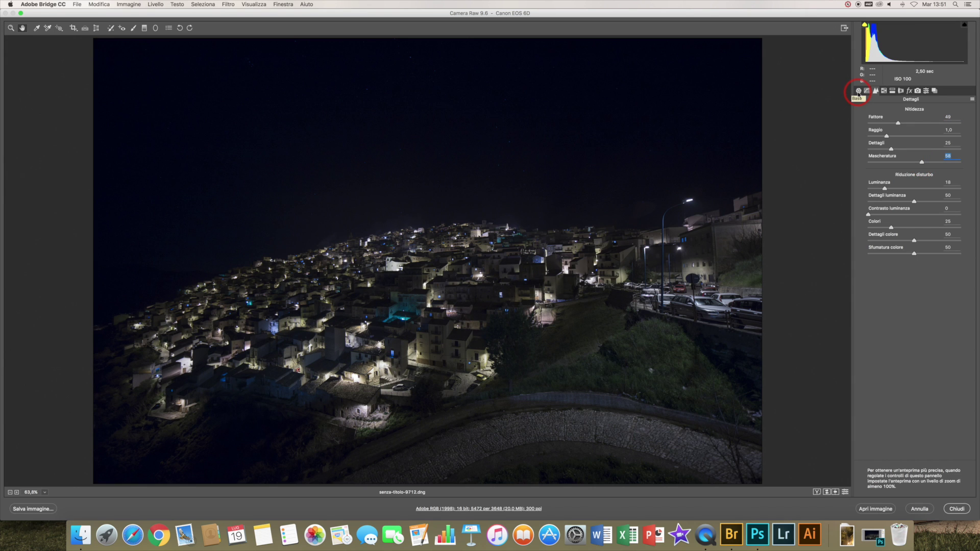
left_click(858, 90)
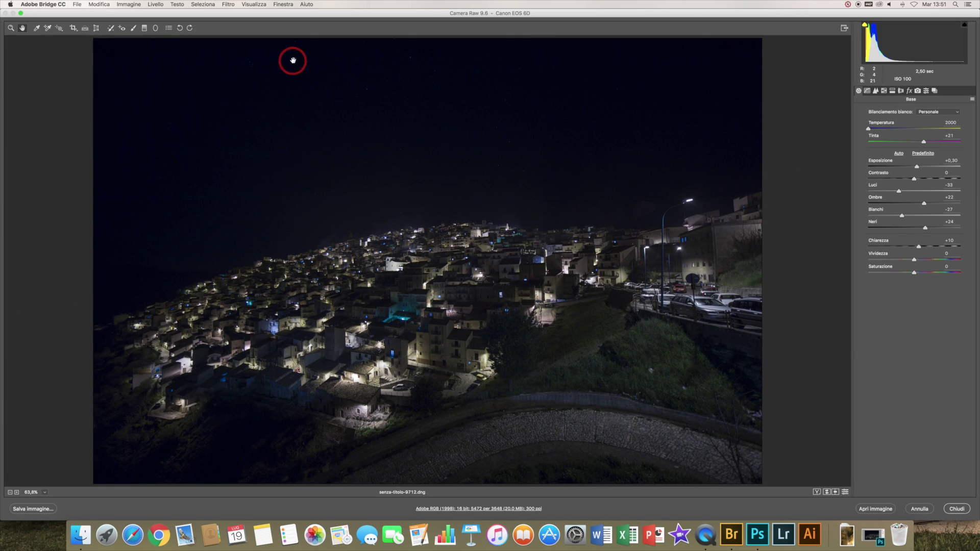
- Heal the sky blemish left of the street lamp with the Spot Removal tool
left_click(111, 28)
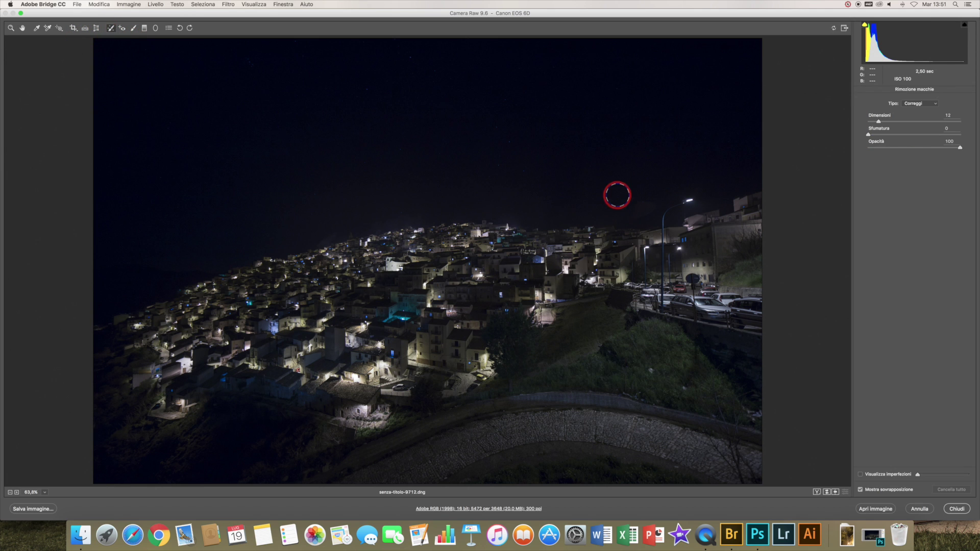
left_click(645, 209)
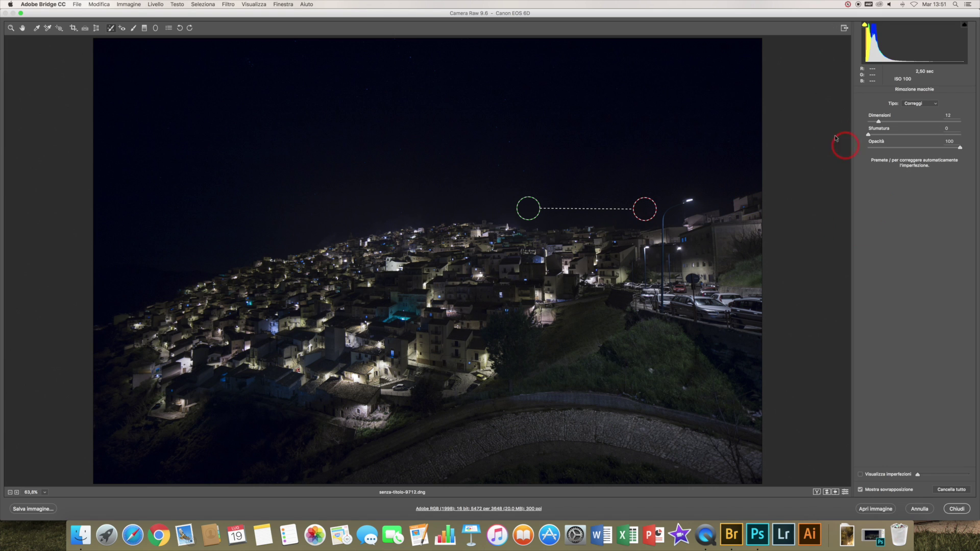
left_click(22, 28)
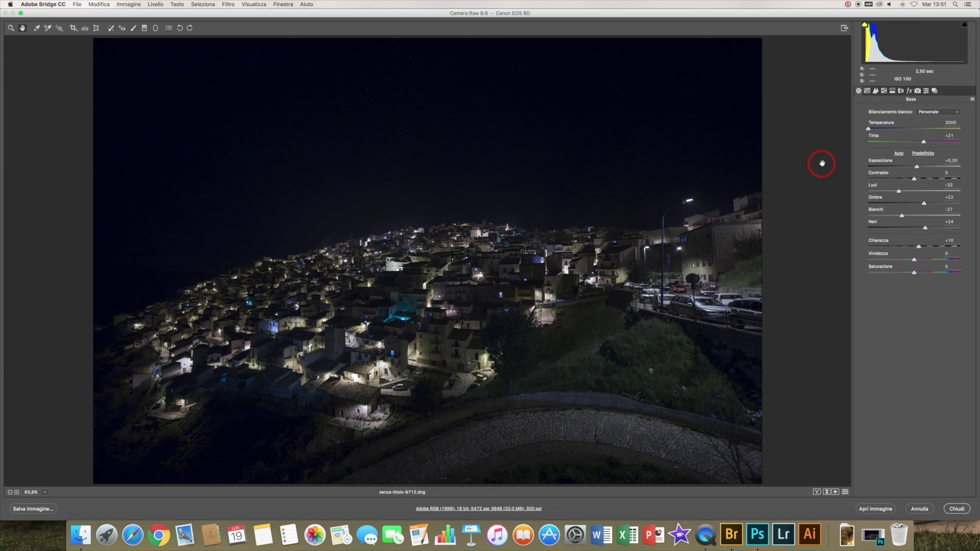
left_click(884, 92)
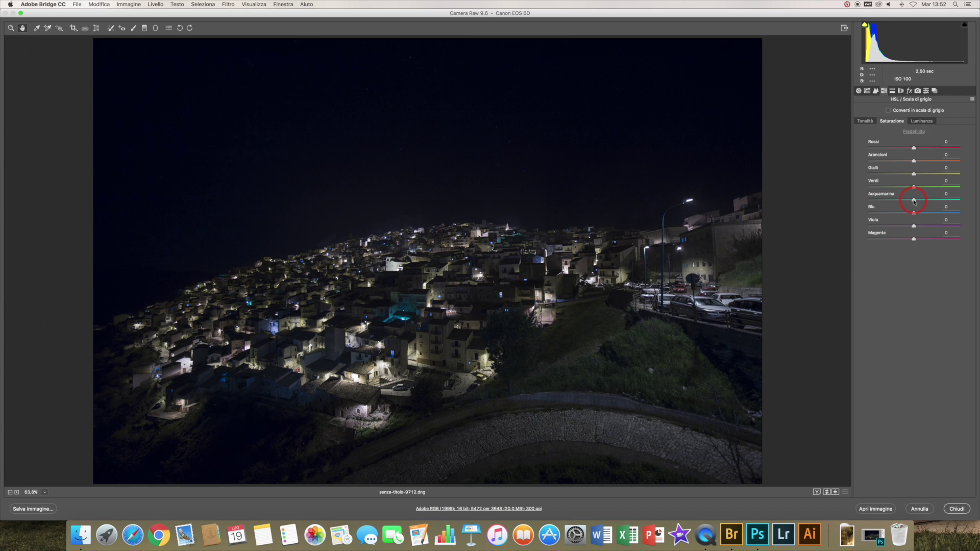
- In HSL Saturazione, set Blu to -11, Viola to -12 and Magenta slightly negative
left_click_drag(914, 212, 909, 228)
left_click_drag(914, 240, 911, 242)
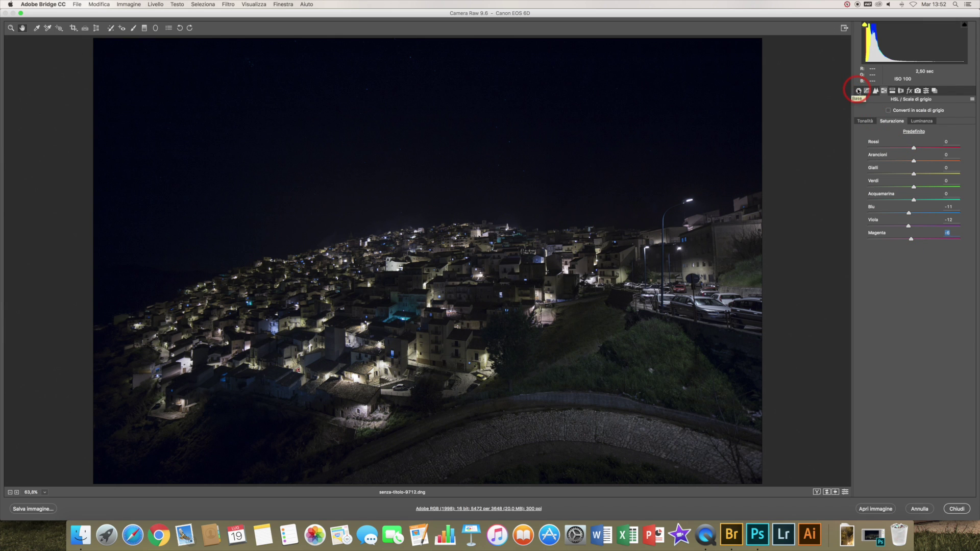
left_click(858, 91)
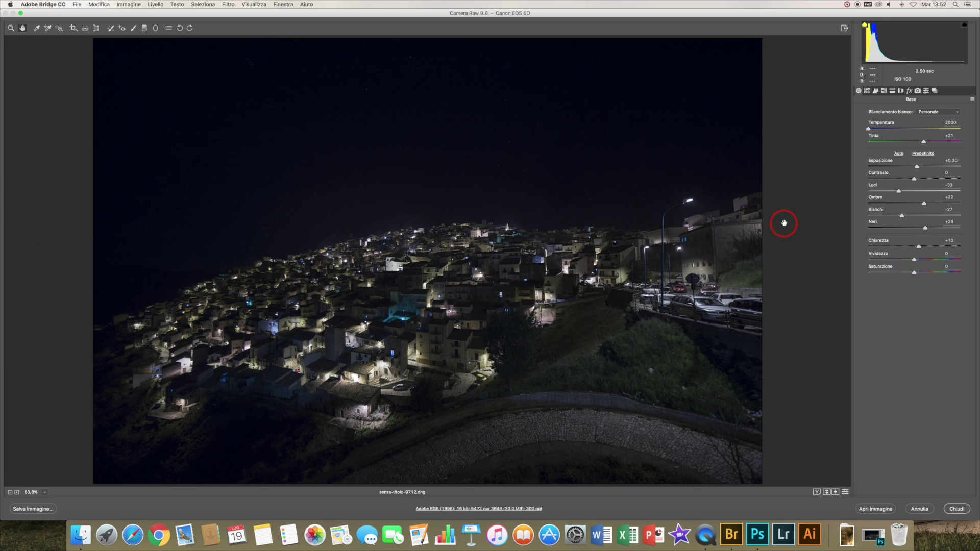
key("super+alt+p")
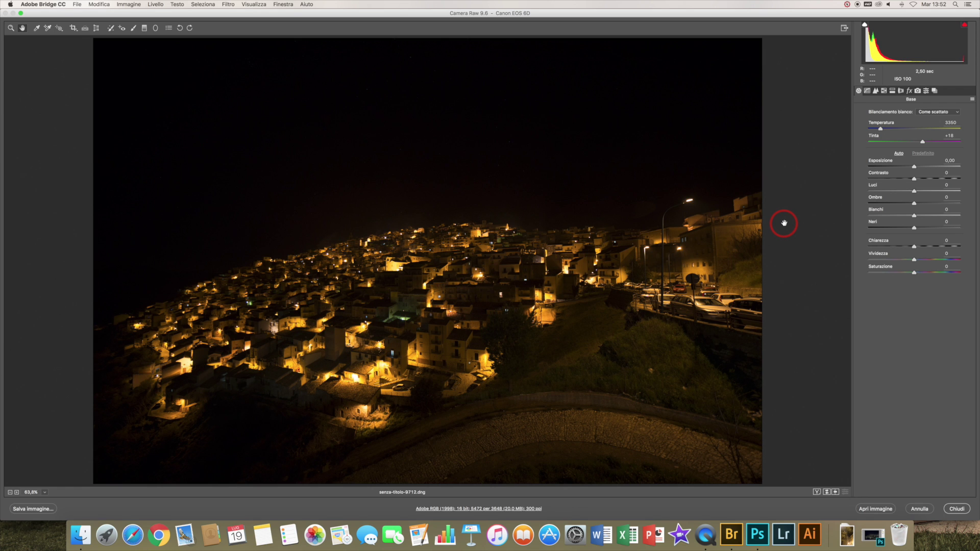
key("super+alt+p")
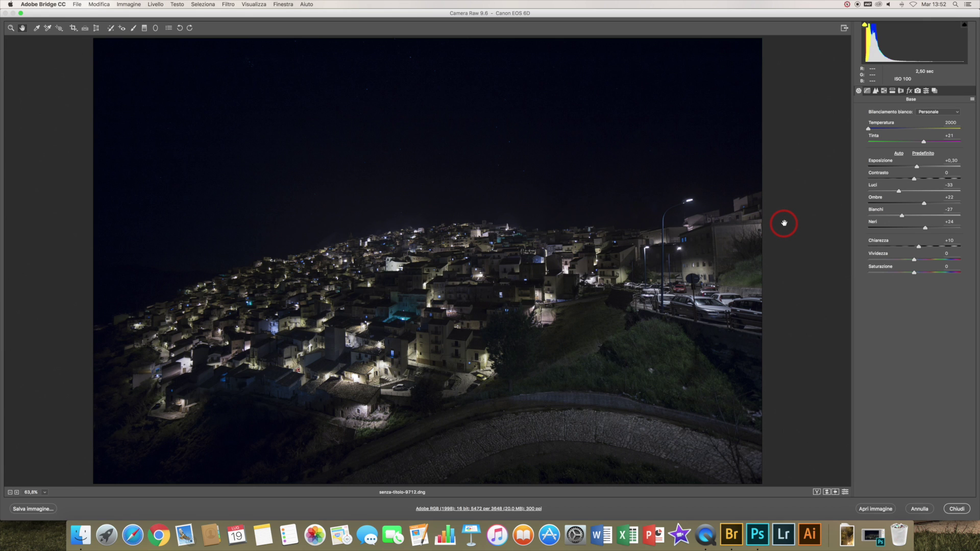
key("super+alt+p")
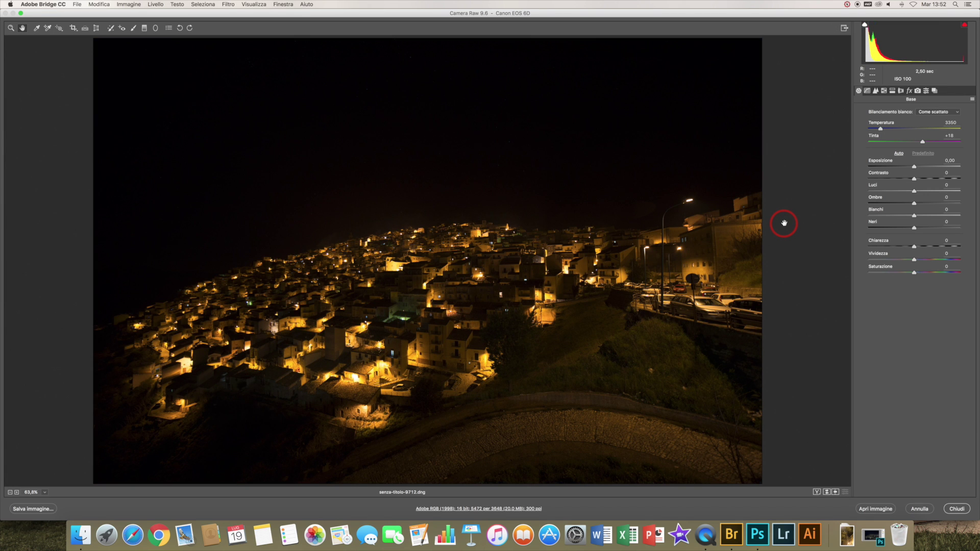
key("super+z")
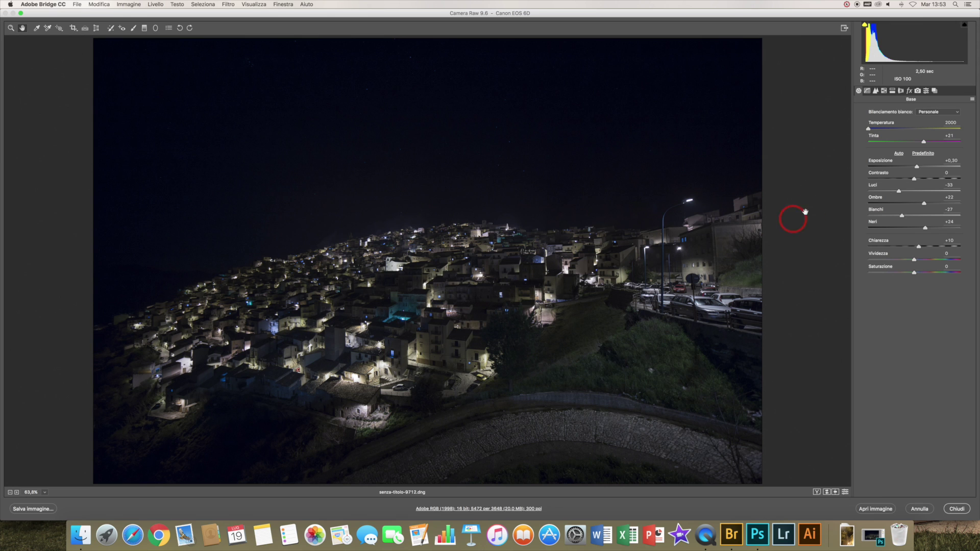
left_click(909, 91)
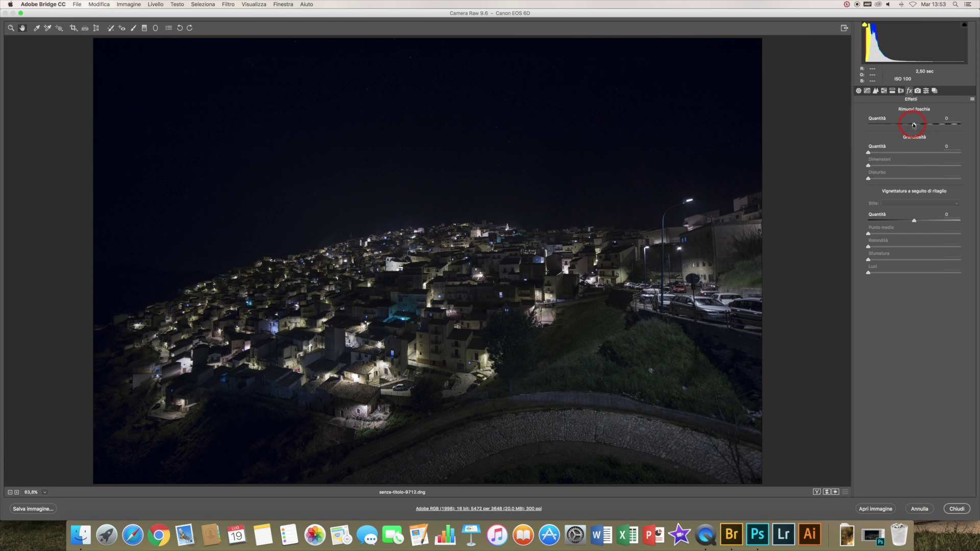
- Set the Effetti panel's Rimuovi foschia Quantità to +9
left_click_drag(914, 124, 917, 126)
left_click_drag(917, 125, 919, 125)
left_click_drag(918, 125, 918, 125)
left_click(859, 91)
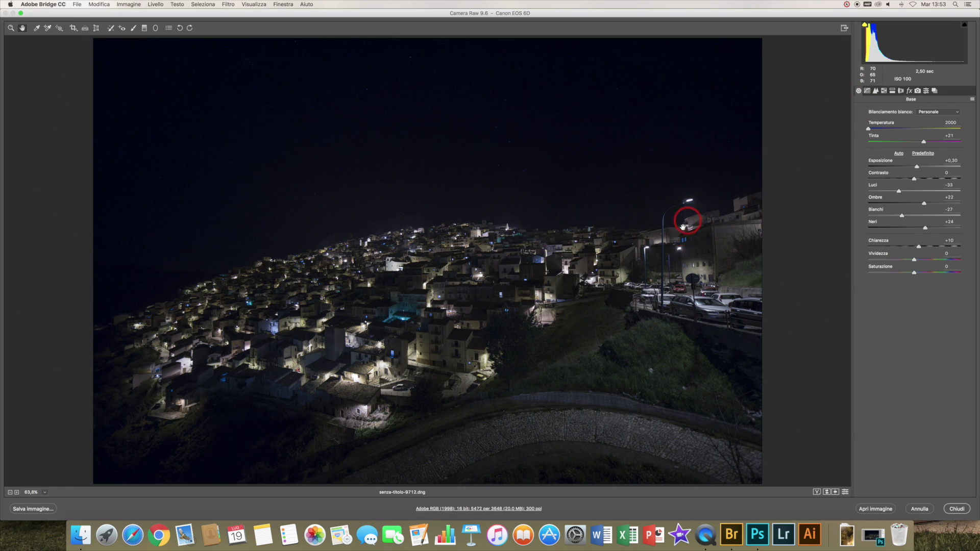
- Toggle the before/after preview between the original defaults and the edited settings
key("super+alt+p")
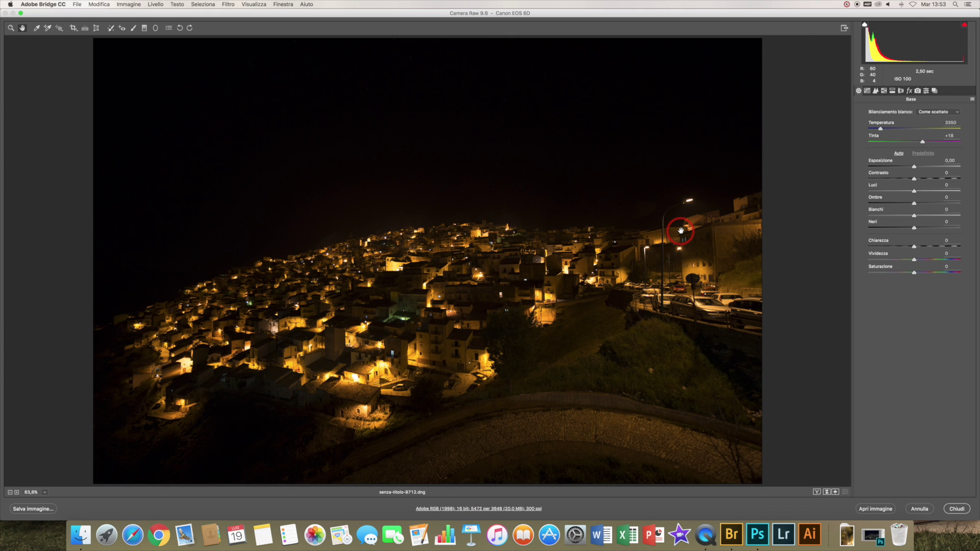
key("p")
key("p")
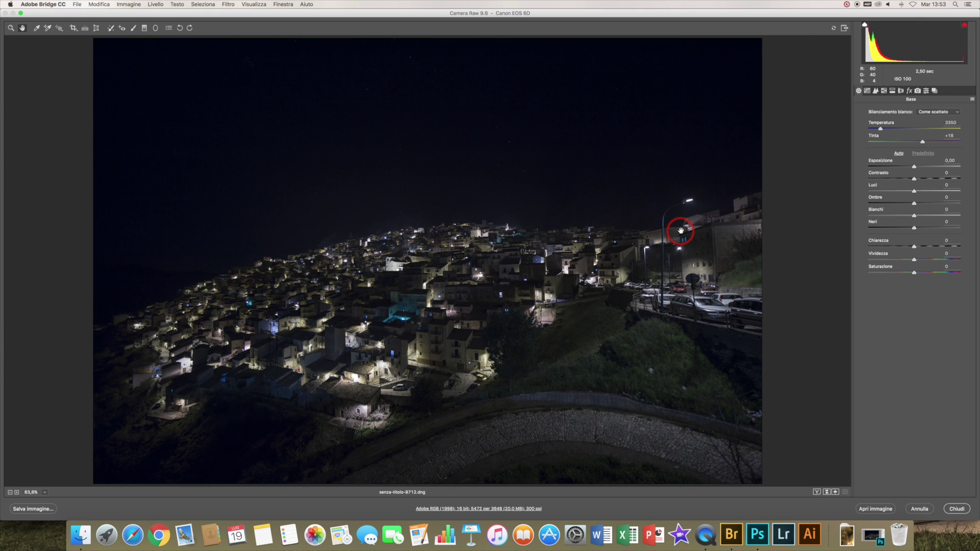
key("p")
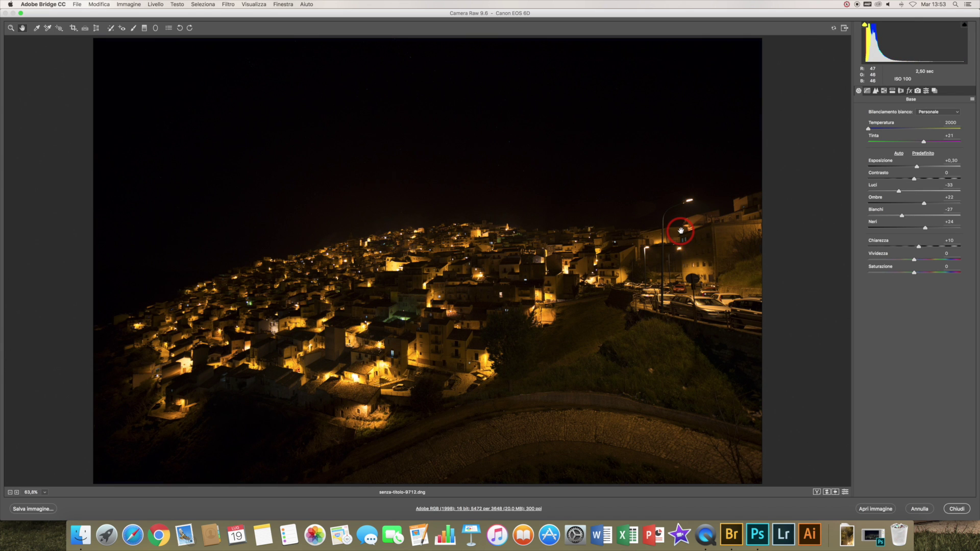